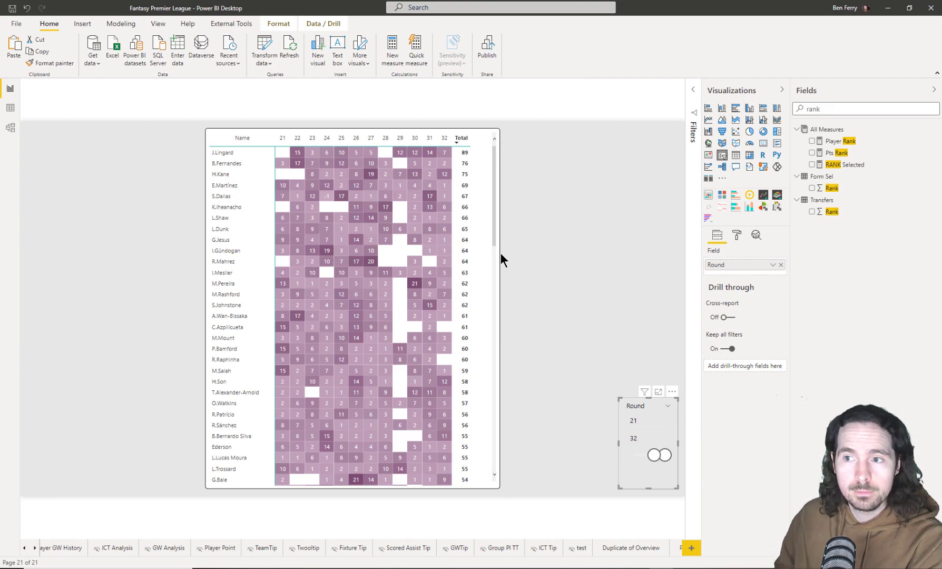
Open the Pts Rank formula and highlight its RANKX call over ALLSELECTED(Prev[Round]).
click(835, 152)
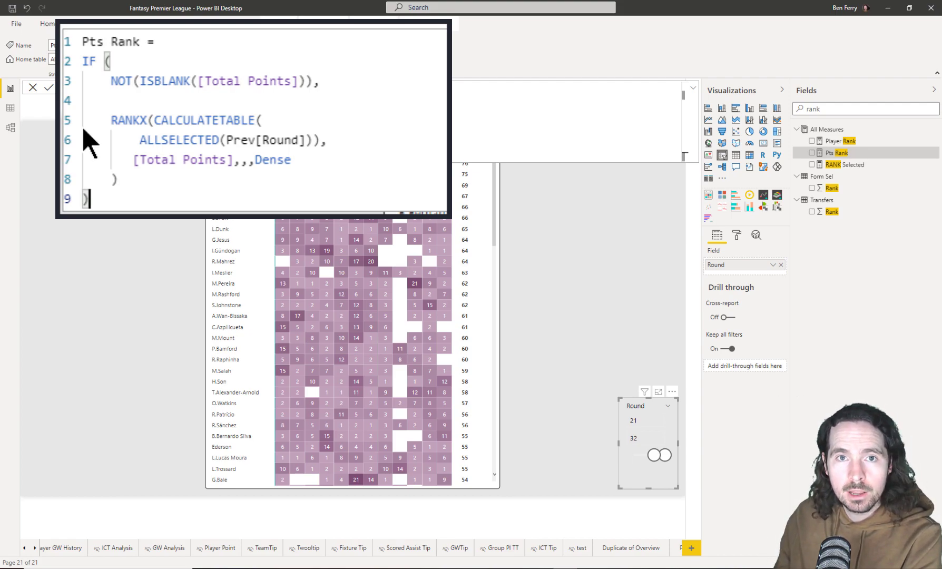
drag(293, 160, 79, 120)
click(116, 200)
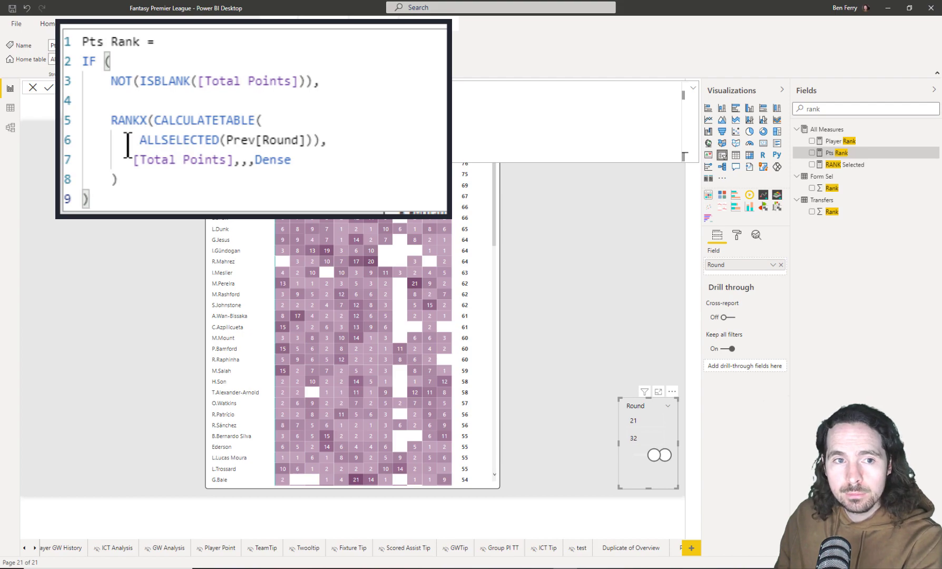
drag(128, 143, 326, 140)
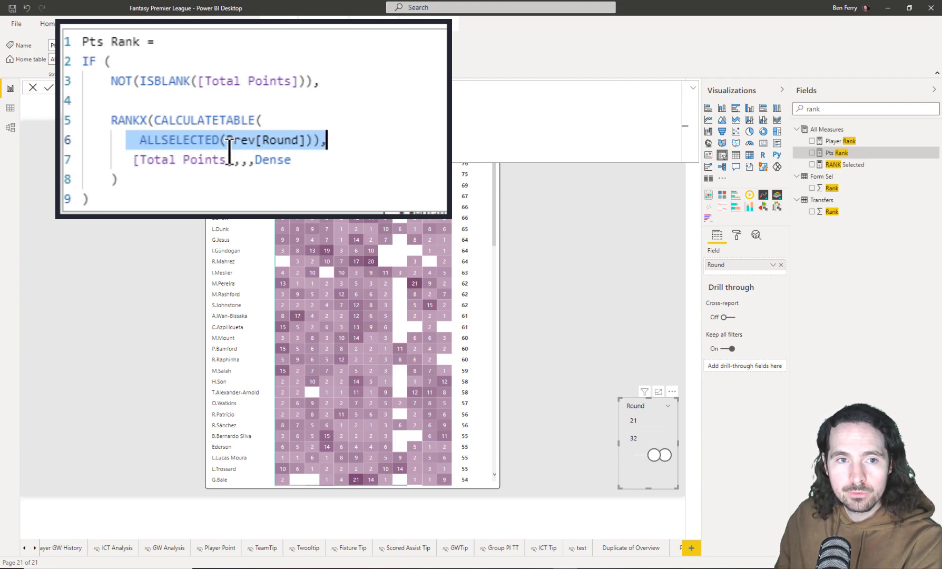
click(233, 140)
click(233, 140)
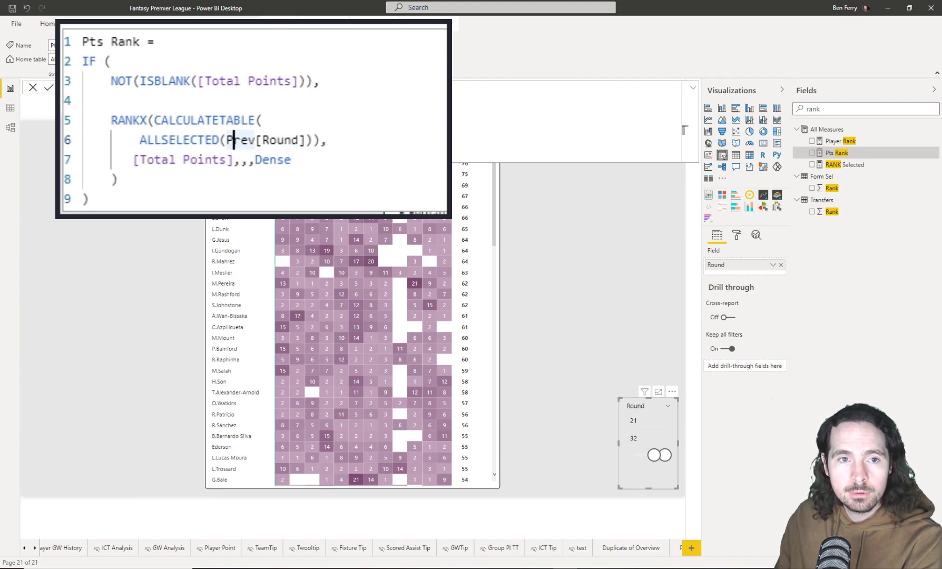
click(275, 140)
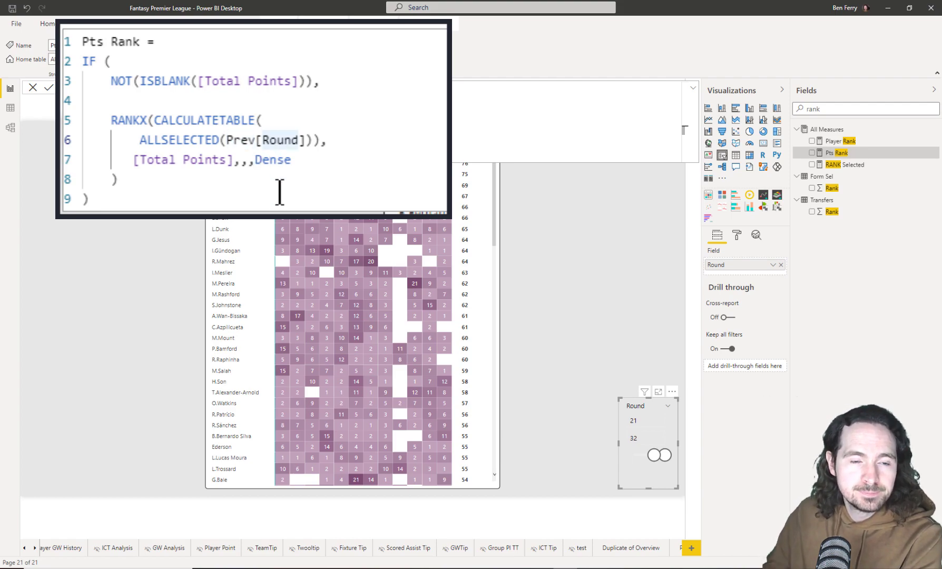
click(279, 192)
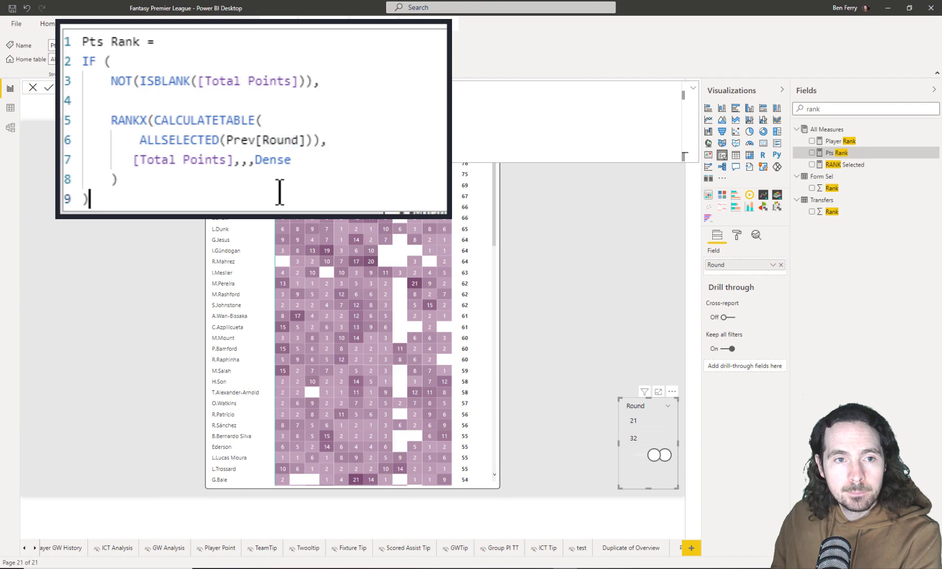
Highlight the ranked Total Points expression, the Dense option and the IF NOT ISBLANK condition.
drag(133, 160, 238, 163)
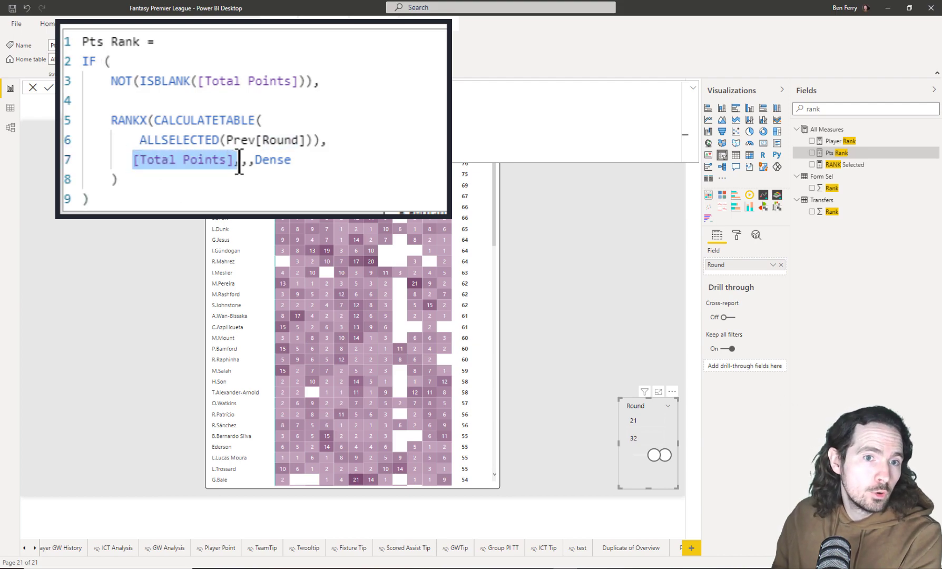
click(232, 190)
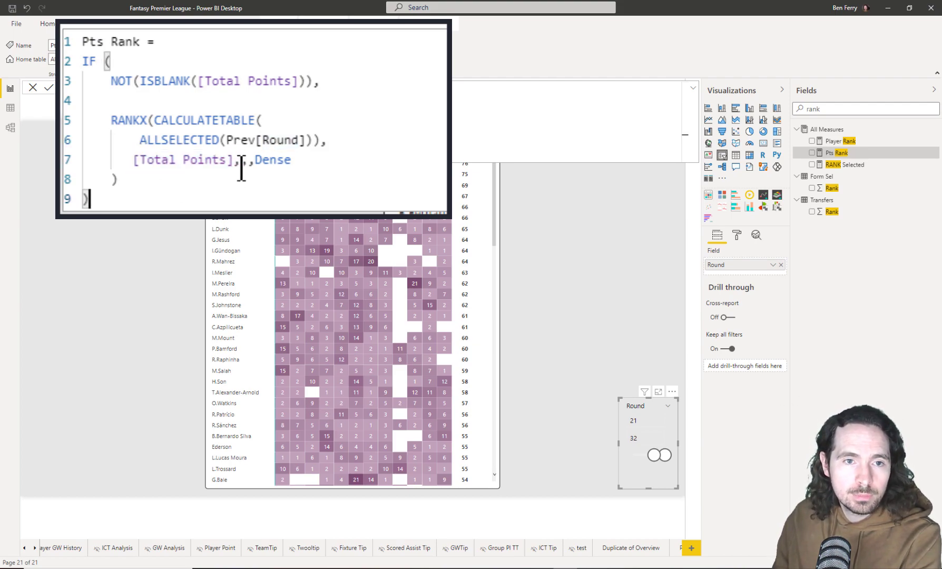
click(245, 161)
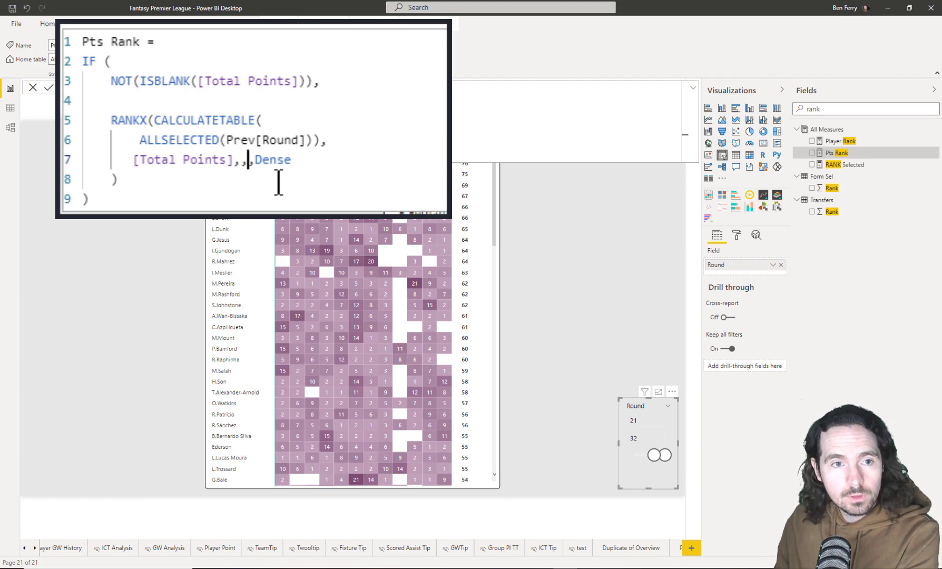
click(170, 183)
click(164, 204)
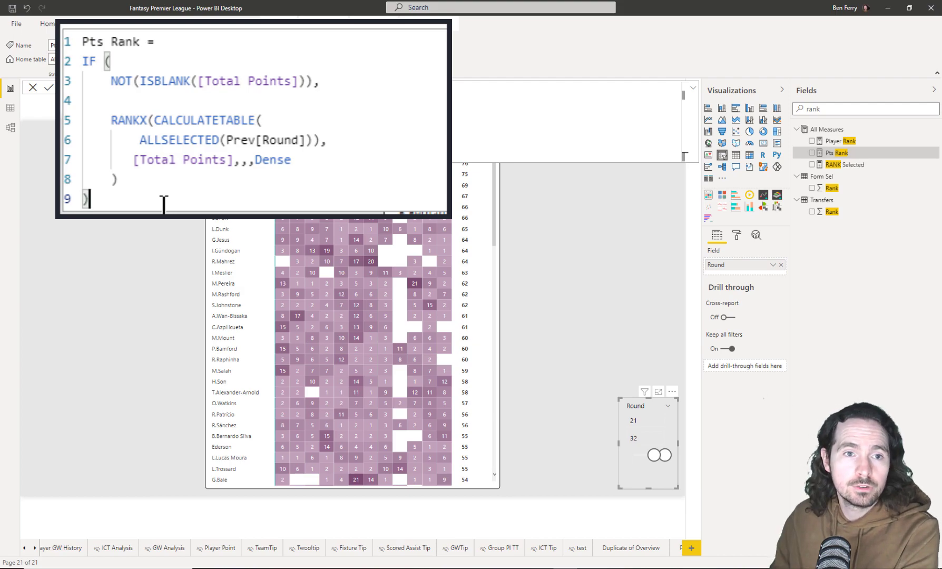
drag(342, 80, 83, 62)
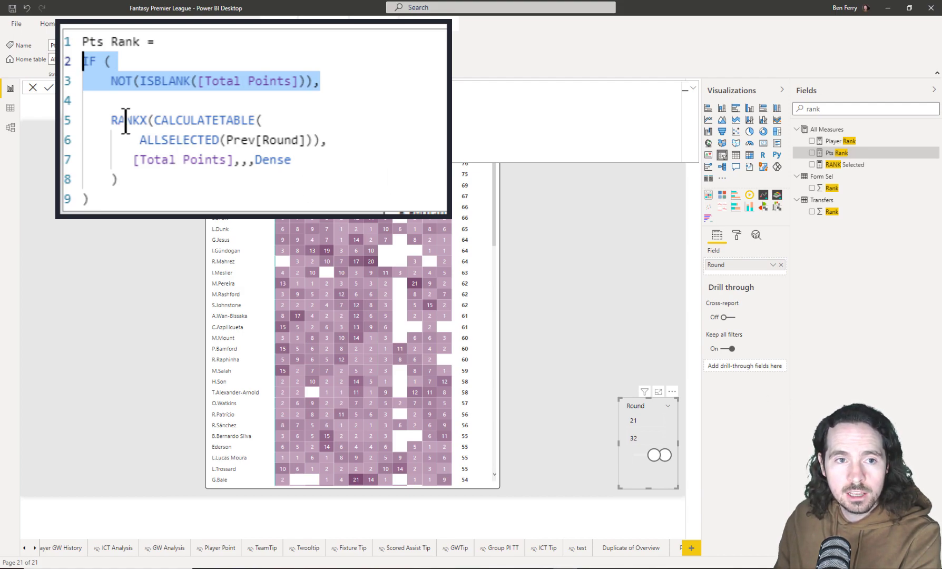
drag(140, 139, 307, 140)
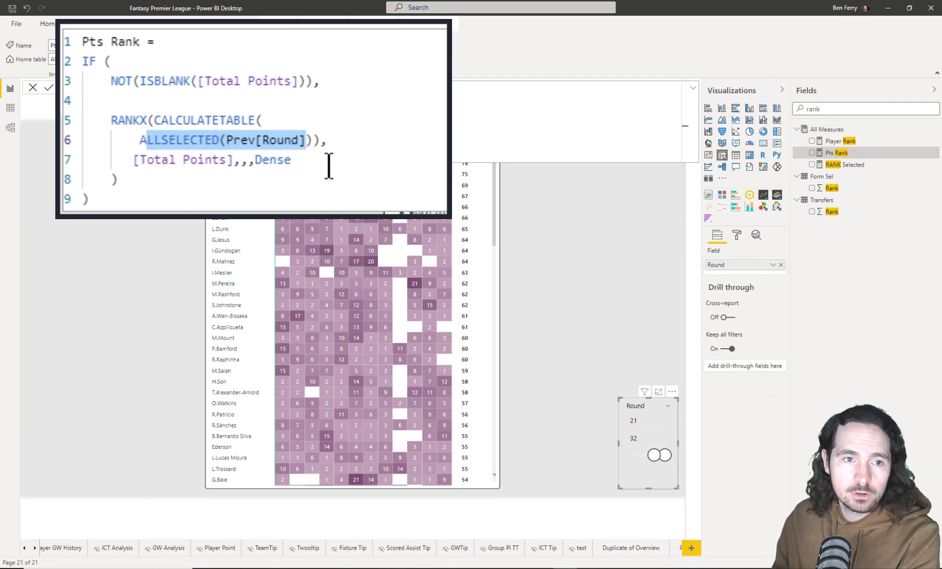
click(165, 188)
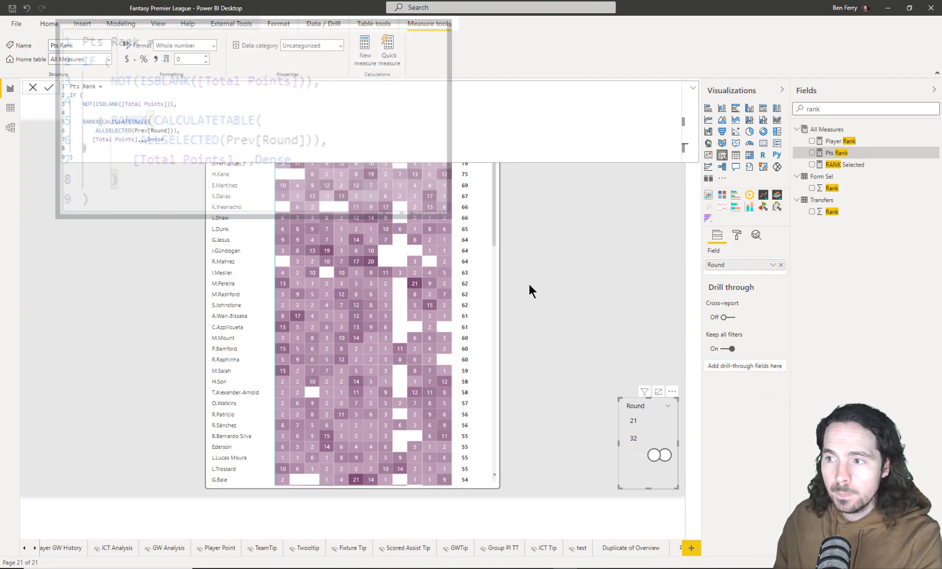
click(620, 373)
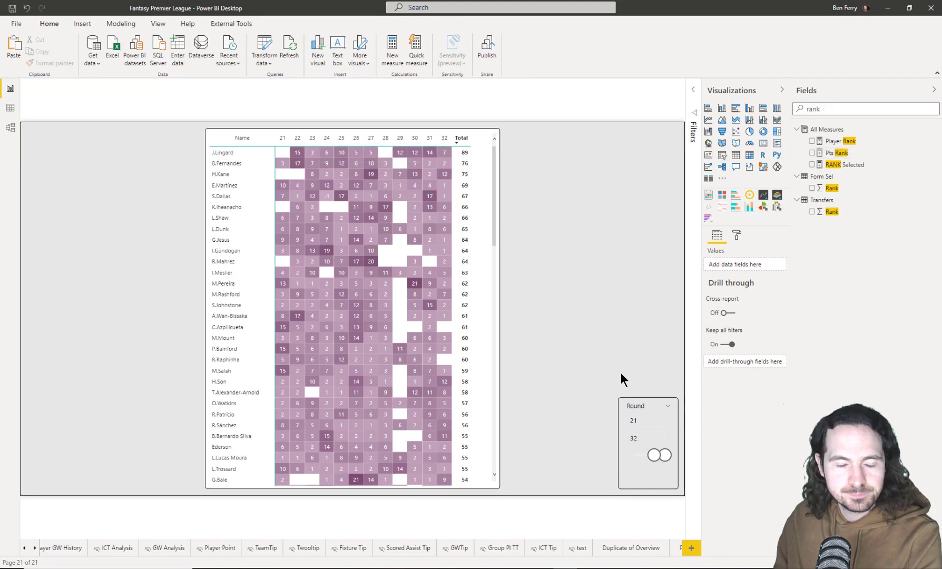
Enlarge the points matrix and add Pts Rank to its values beneath each player's points.
click(363, 135)
drag(351, 129, 352, 198)
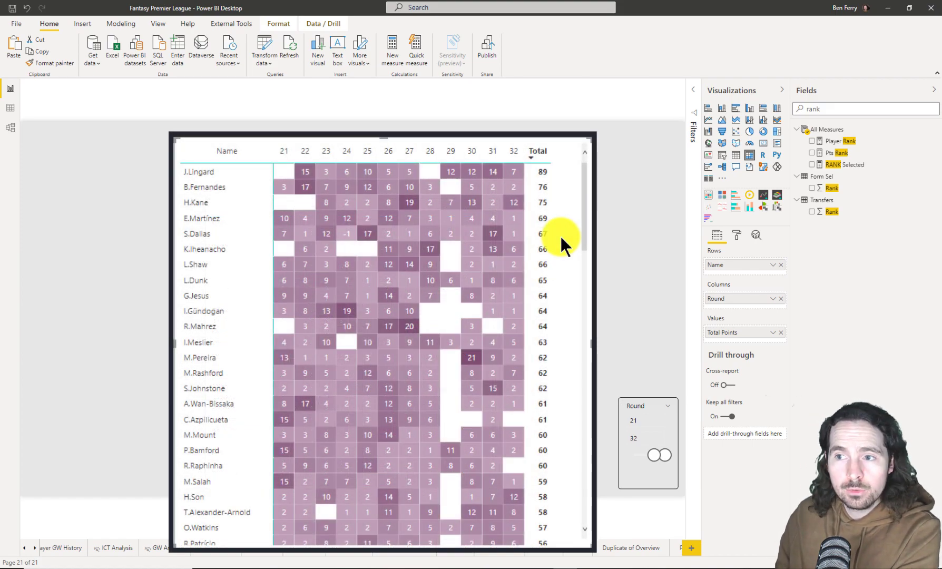
click(811, 154)
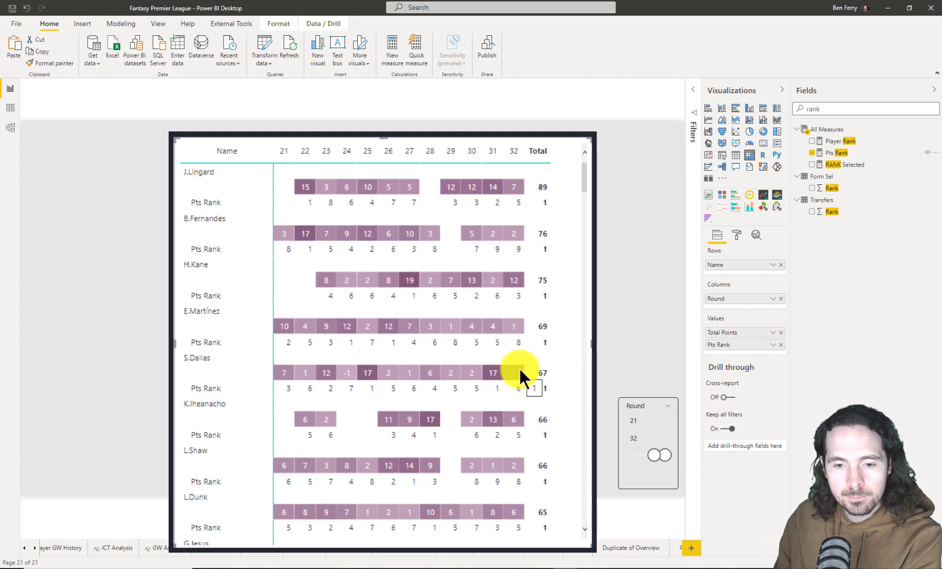
scroll(505, 352, down, 3)
scroll(506, 353, up, 3)
scroll(513, 363, down, 6)
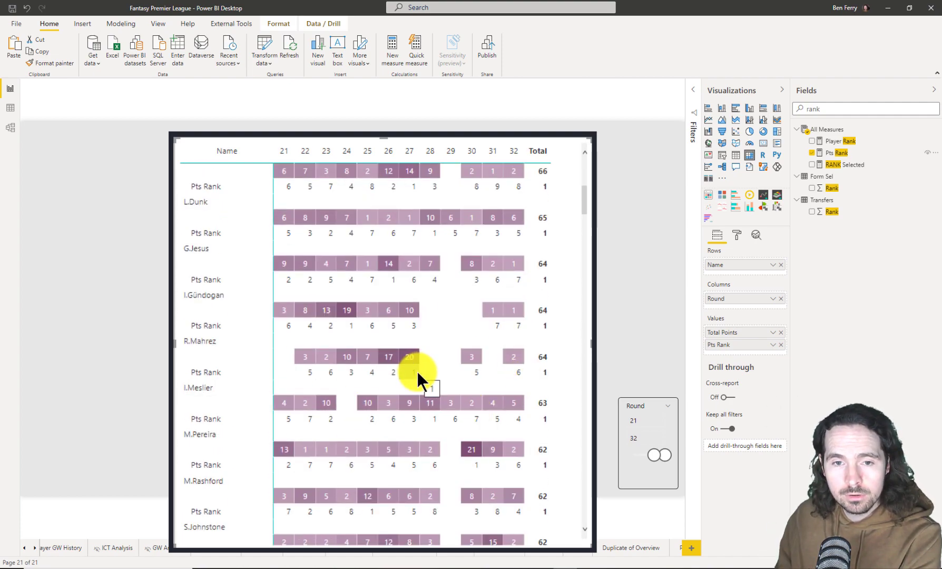
scroll(415, 369, up, 6)
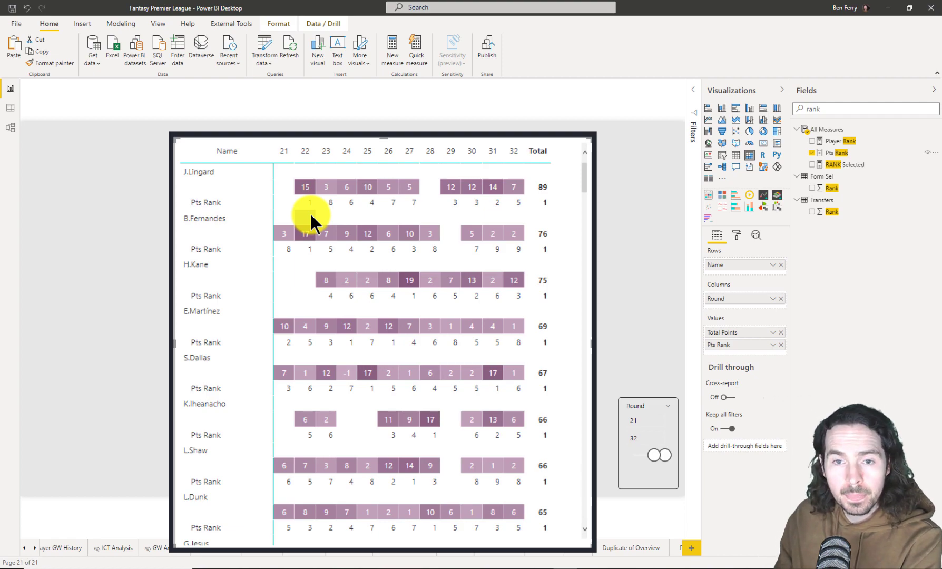
Change Pts Rank's ALLSELECTED(Prev[Round]) to ALL(Prev[Round]) and commit the measure.
click(837, 152)
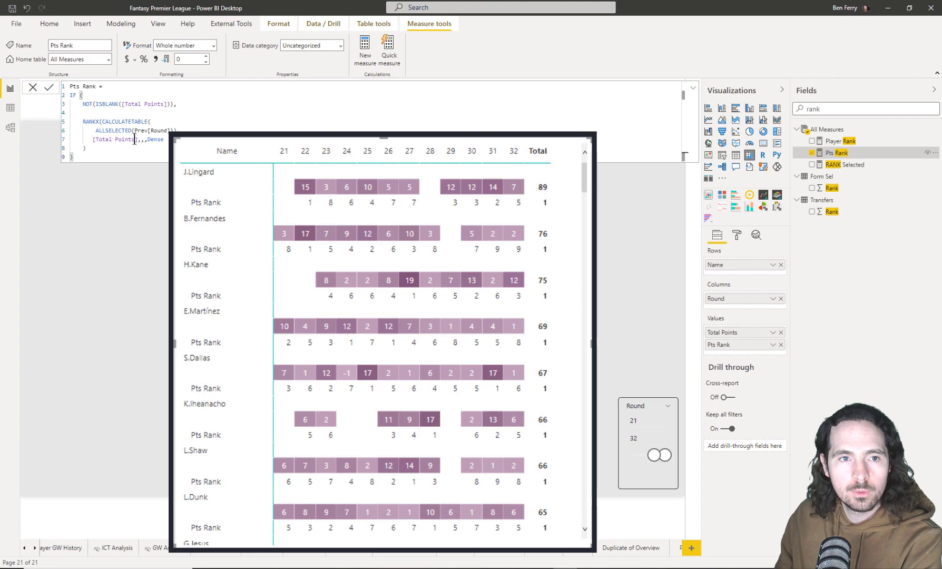
double_click(117, 131)
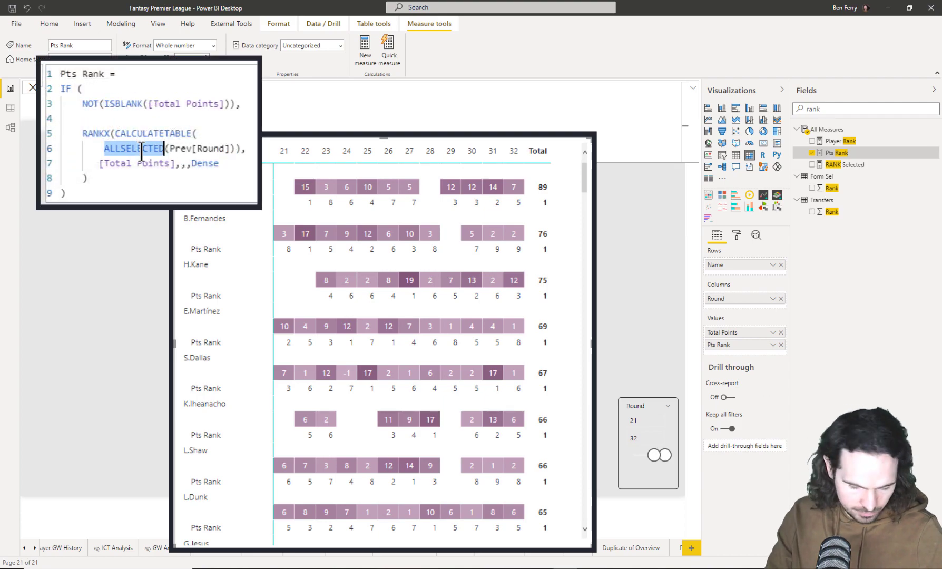
text(al)
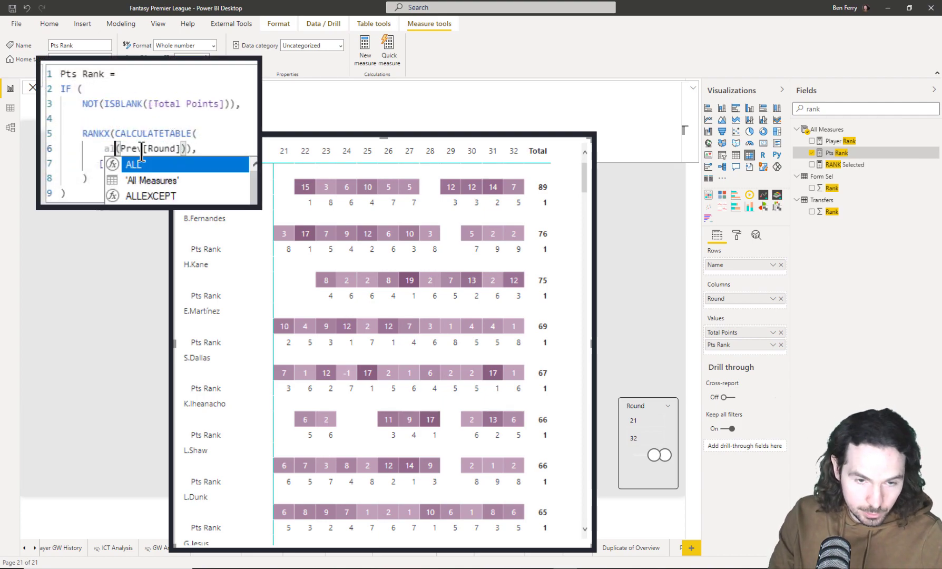
text(l)
key(Tab)
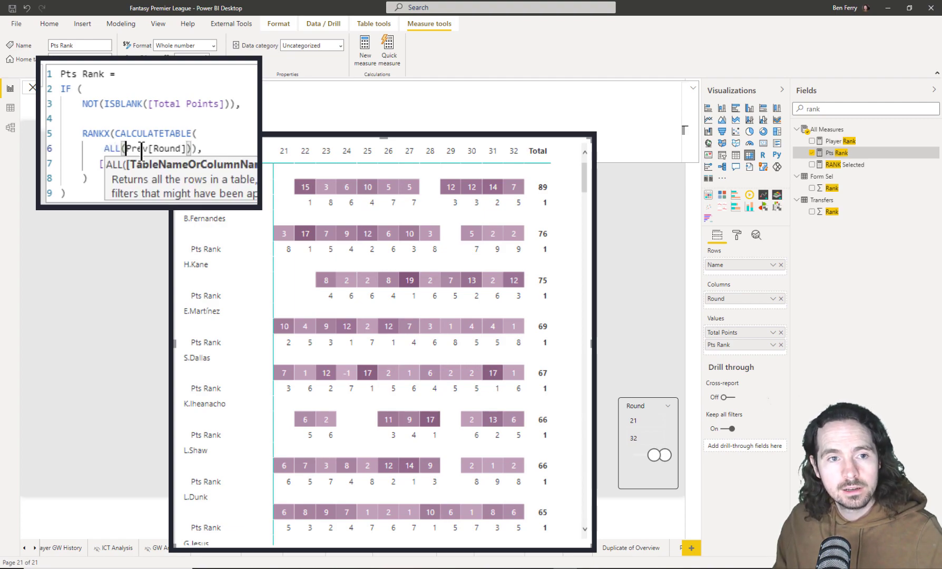
click(79, 195)
key(Return)
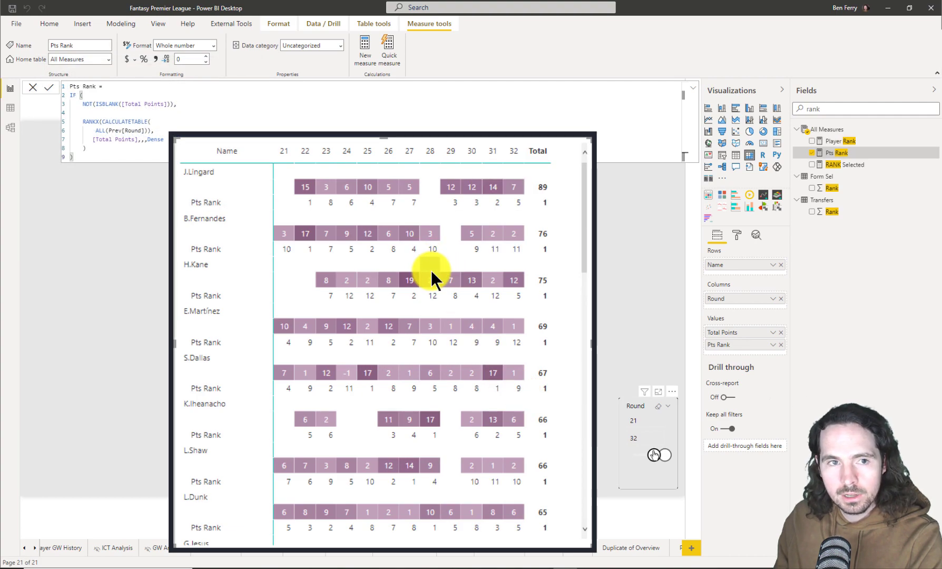
Narrow the Round slicer to rounds 27–32, then select ALL in the Pts Rank formula.
click(651, 456)
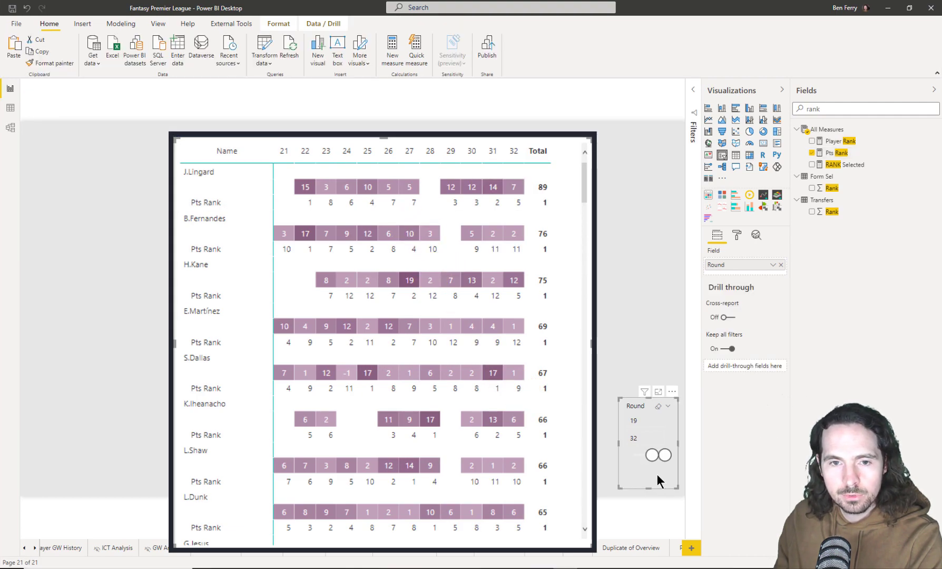
drag(652, 455, 660, 456)
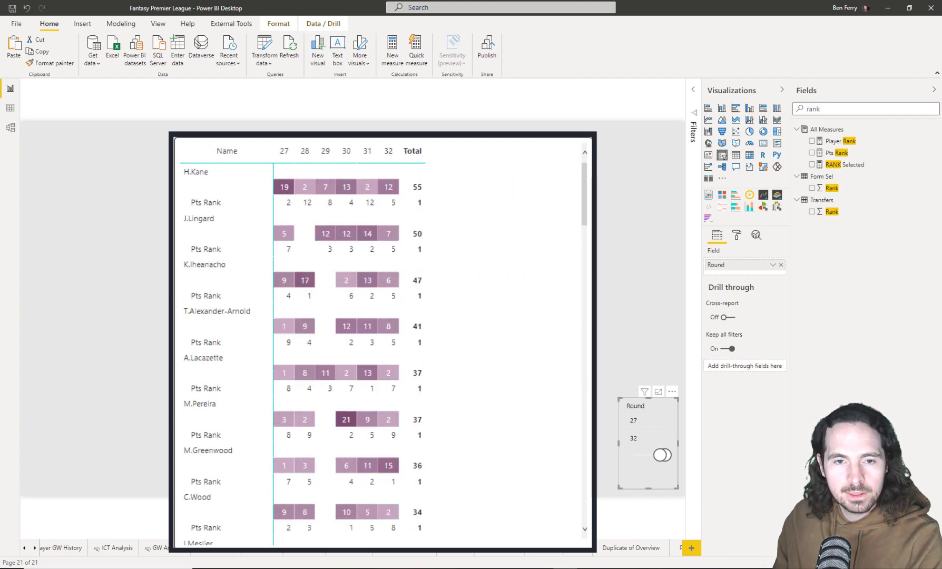
click(297, 207)
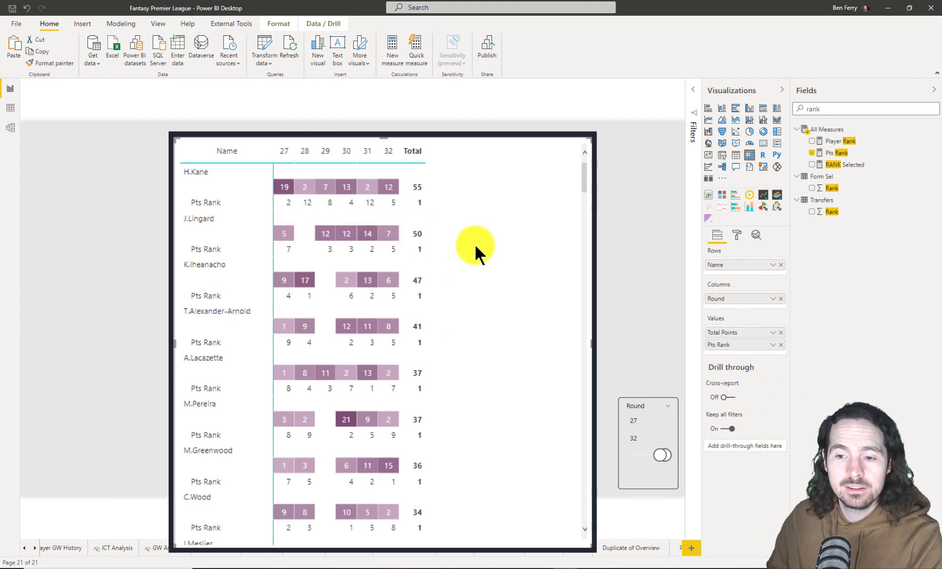
click(626, 419)
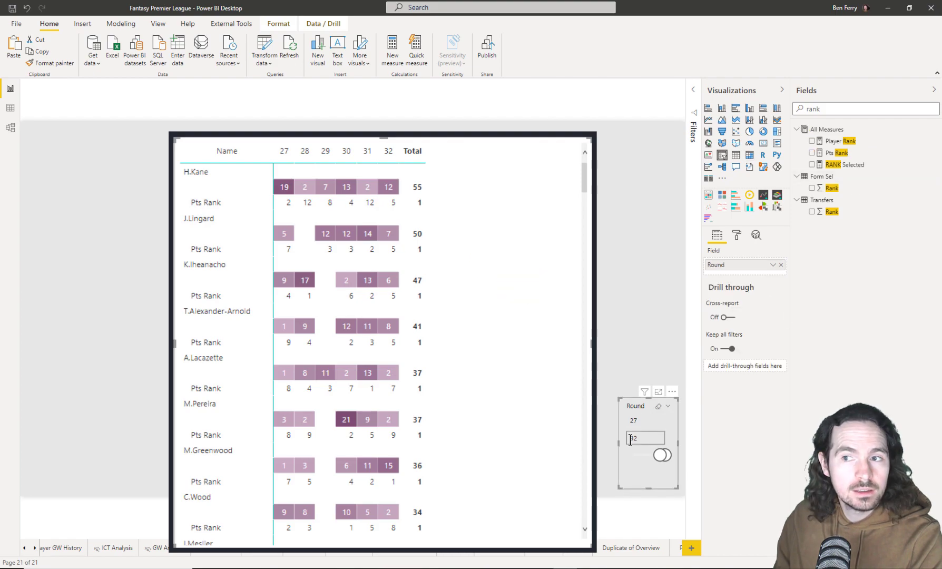
click(838, 153)
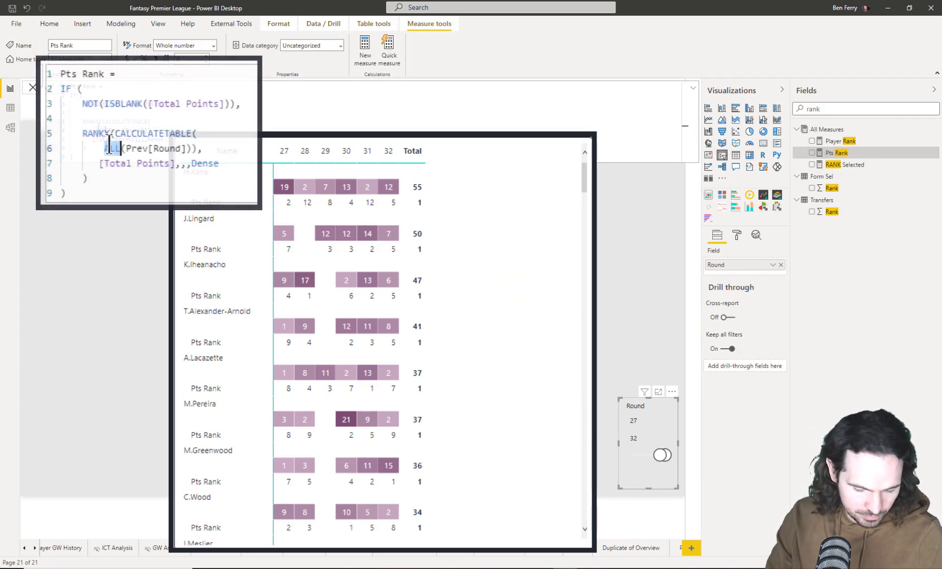
double_click(98, 130)
Replace ALL with ALLSELECTED around Prev[Round] in Pts Rank and commit the measure.
text(ALLSELECTED)
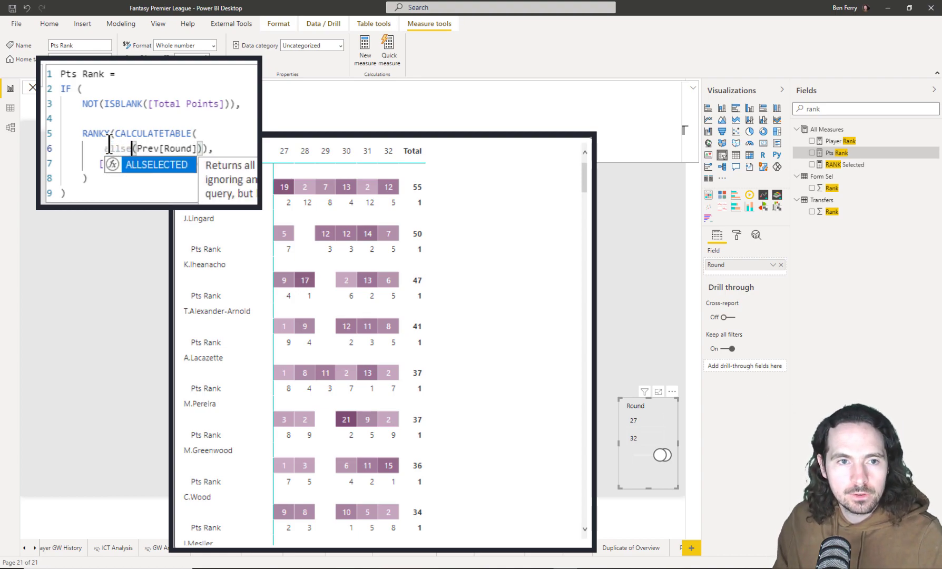
key(Tab)
key(ctrl+End)
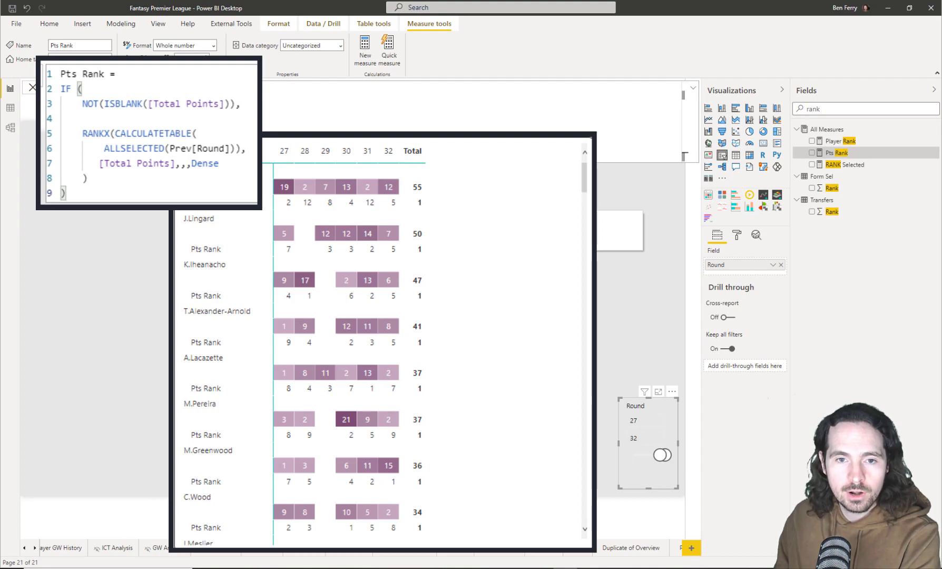
click(424, 199)
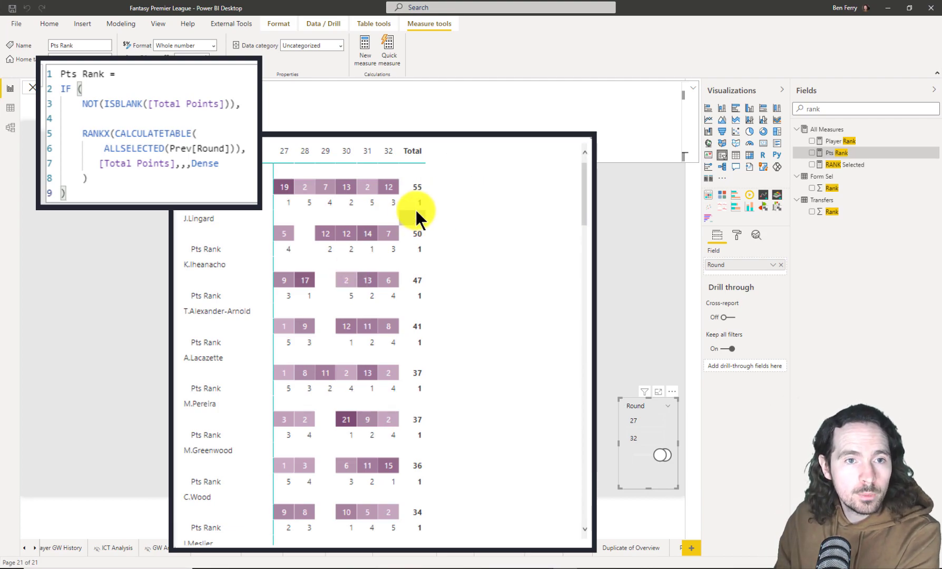
drag(104, 148, 246, 148)
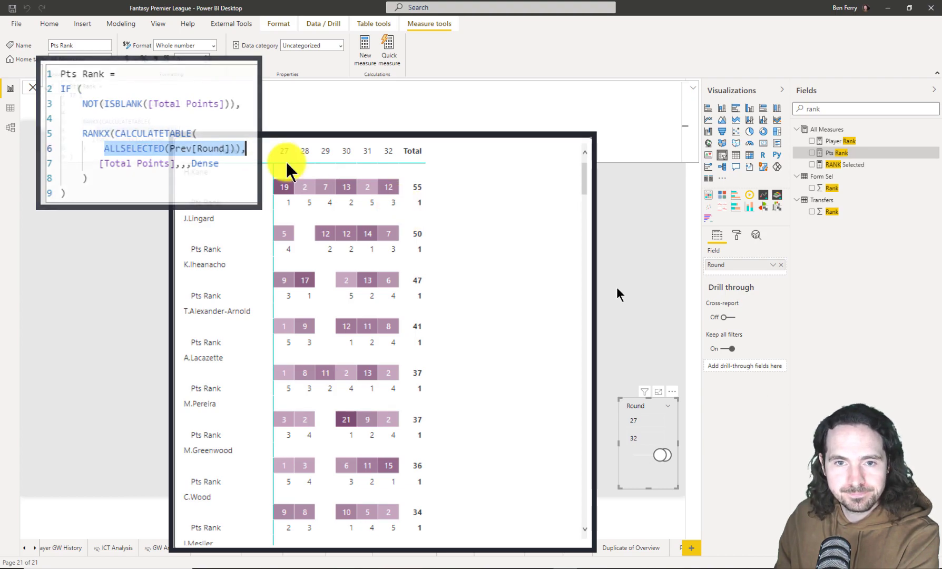
click(335, 155)
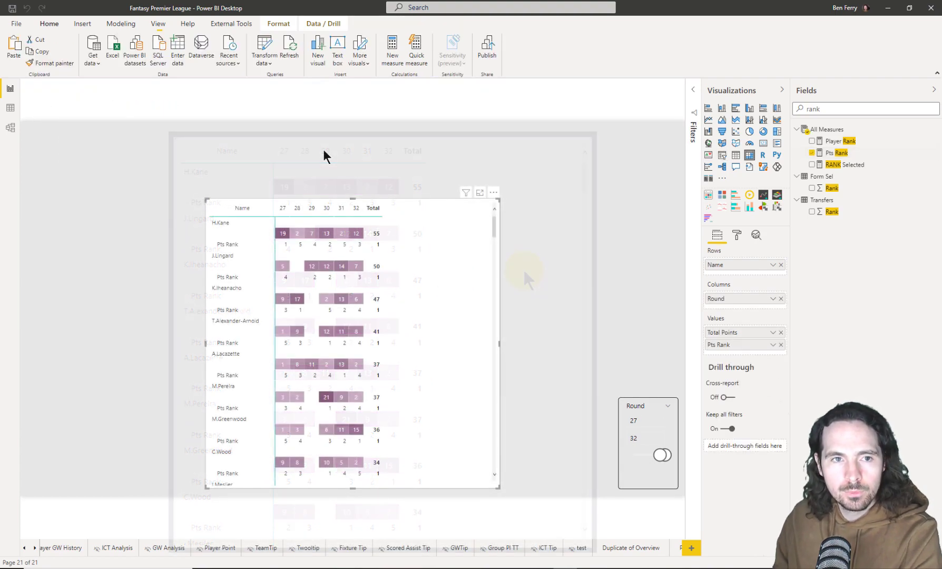
Enlarge and reposition the matrix, remove Pts Rank from its values, and widen it slightly.
click(349, 200)
drag(354, 197, 361, 127)
mouse_move(458, 218)
mouse_down()
mouse_move(302, 211)
mouse_move(453, 214)
mouse_up()
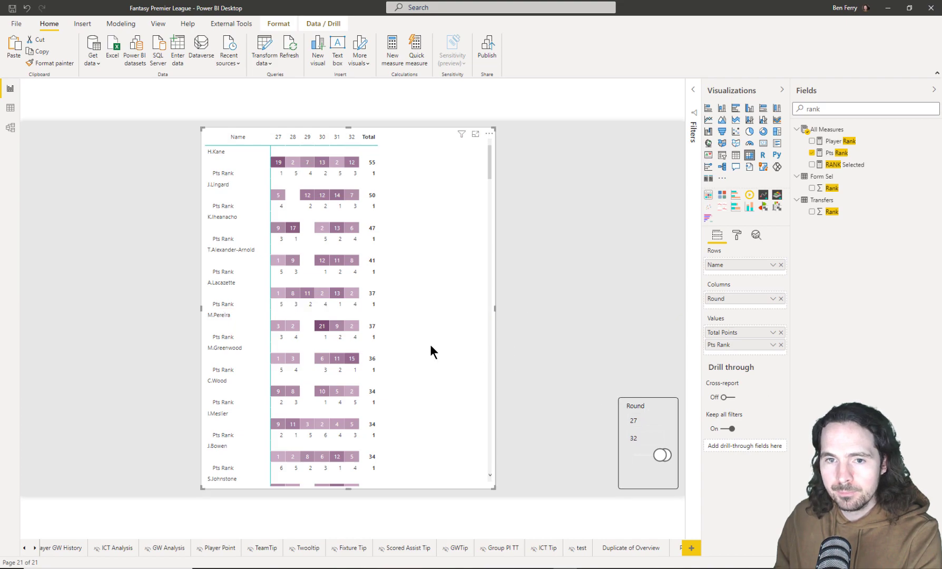
click(836, 153)
click(431, 315)
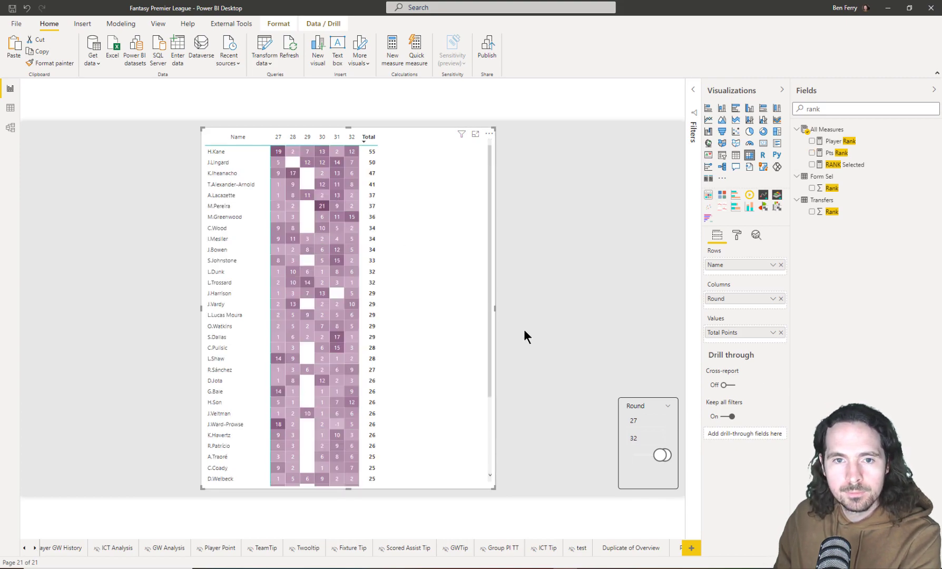
drag(495, 309, 510, 302)
Start the Round slicer at round 22 and select the matrix.
text(2)
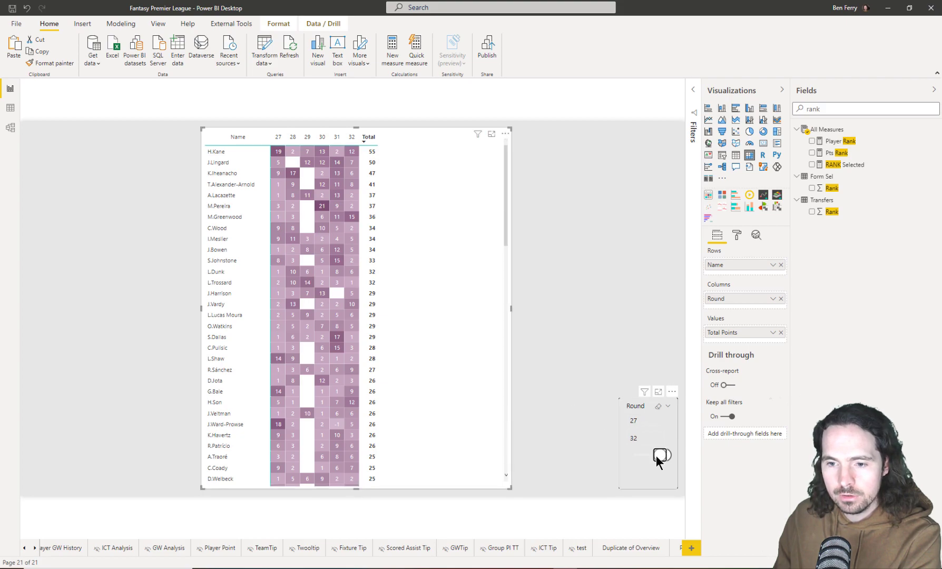
click(652, 456)
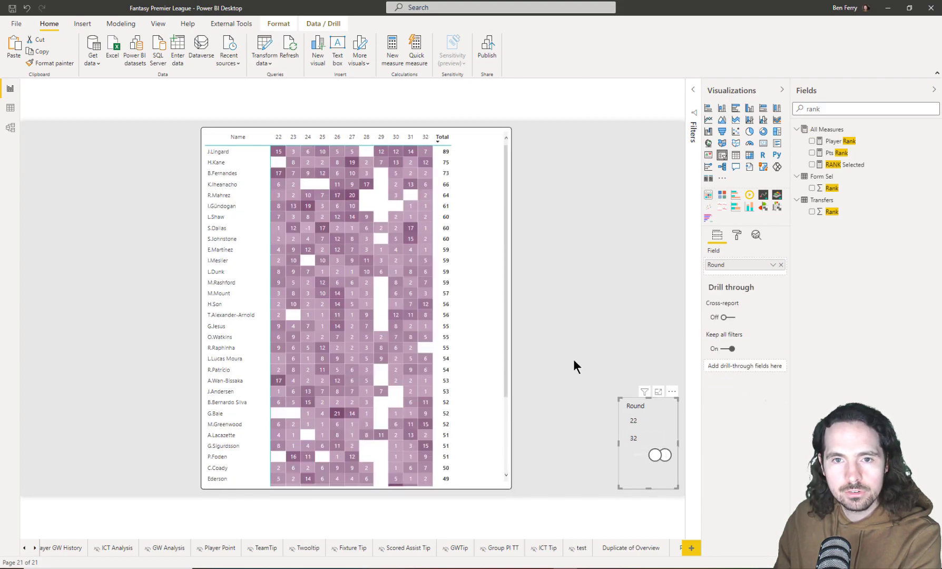
click(505, 288)
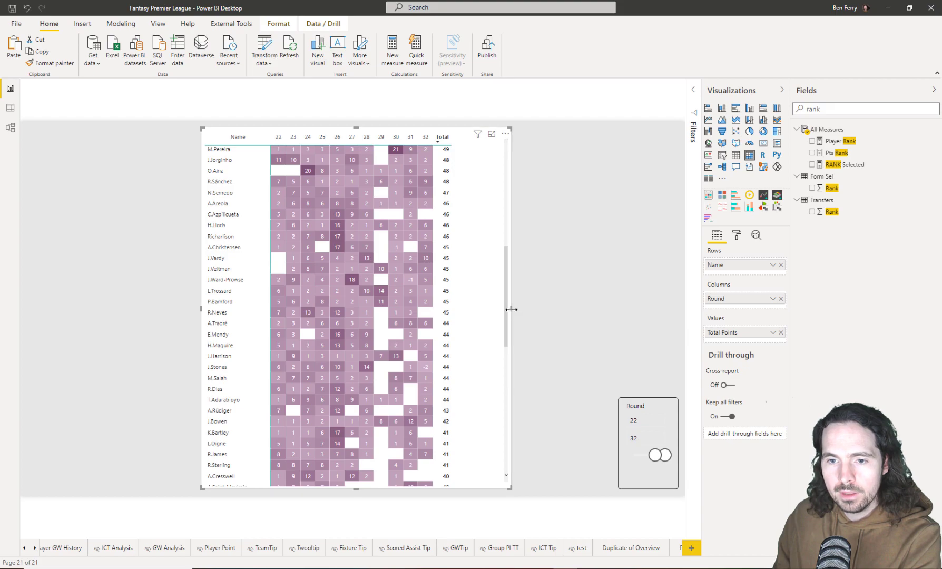
drag(511, 309, 484, 309)
Base the Total Points background colour rules on the Pts Rank field.
click(737, 235)
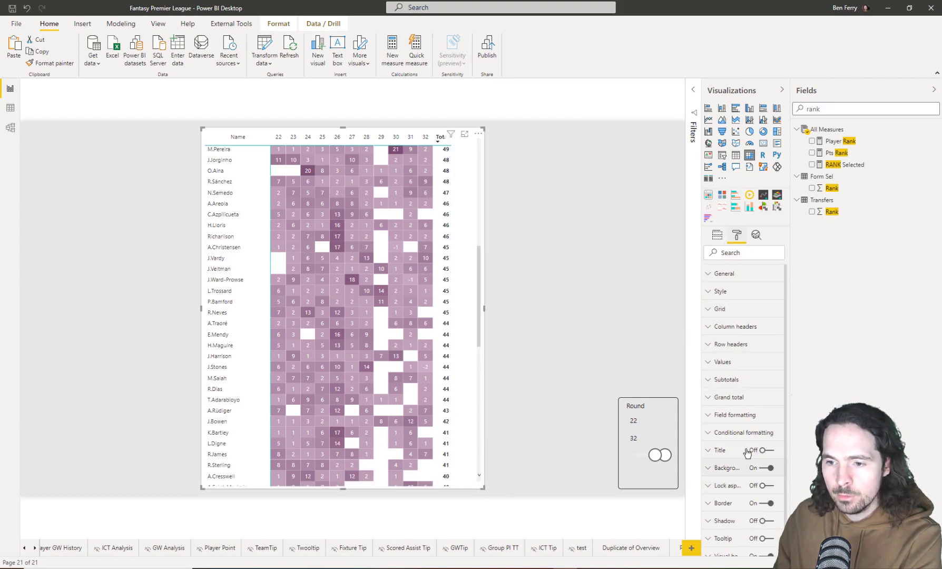
click(744, 432)
click(749, 499)
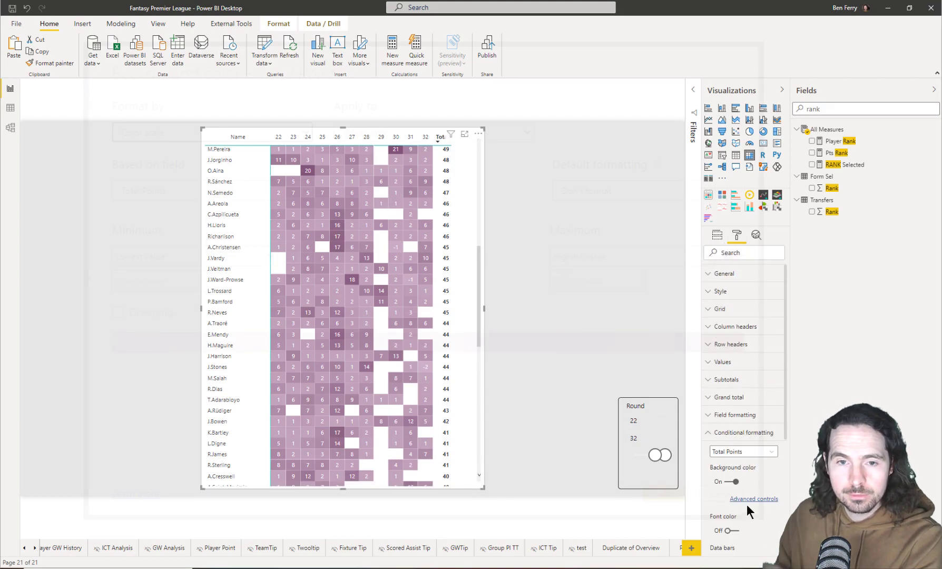
click(147, 190)
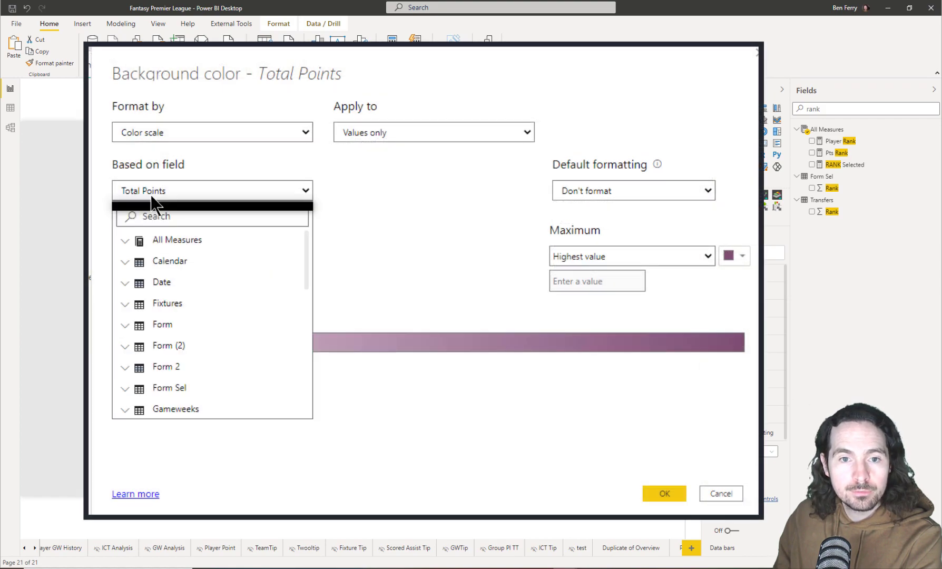
click(186, 216)
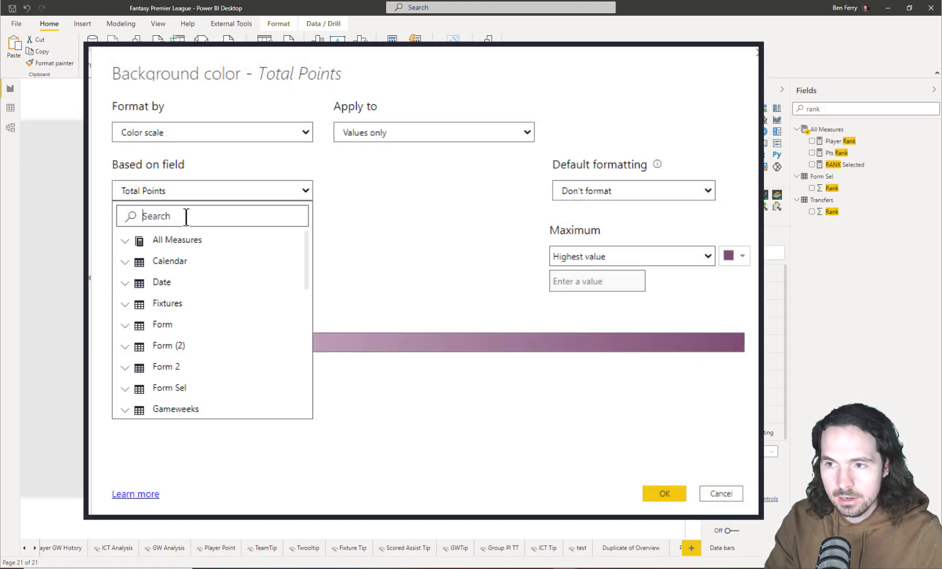
text(rank)
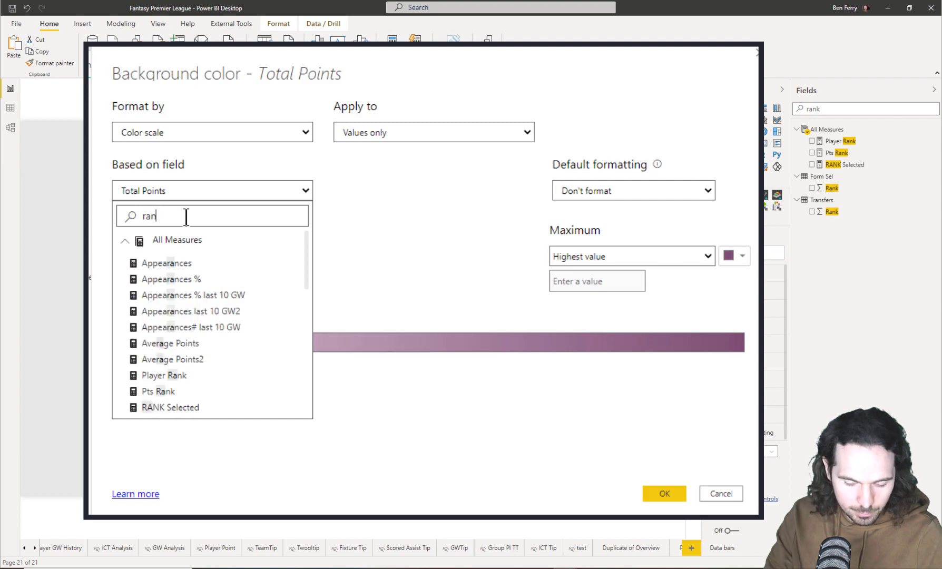
click(167, 278)
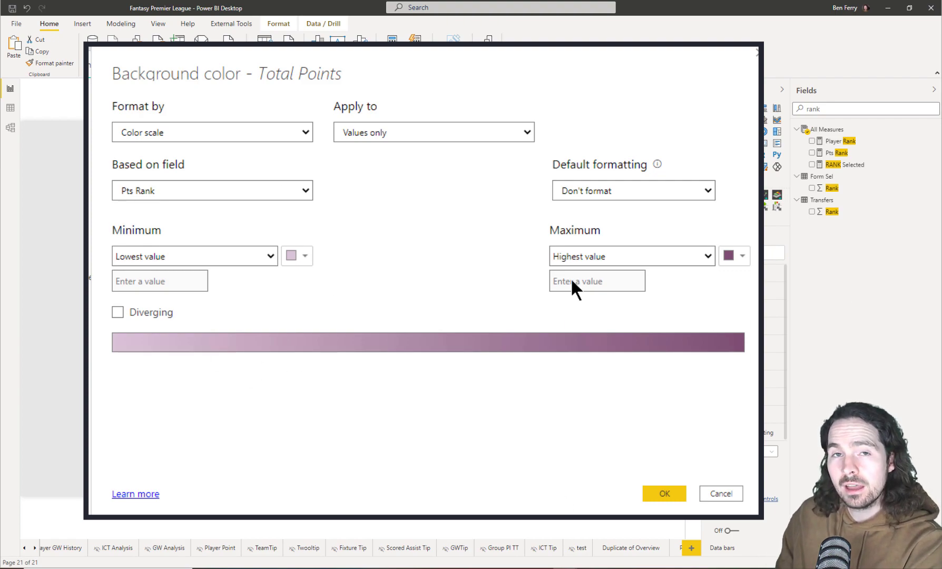
Set the minimum colour to dark purple and the maximum to light pink, and apply.
click(725, 264)
click(728, 305)
click(296, 263)
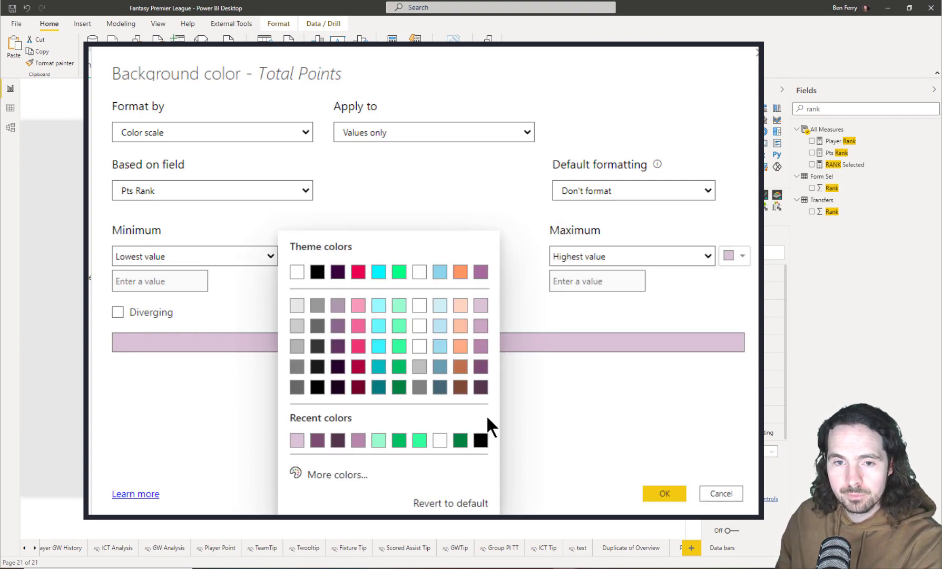
click(481, 367)
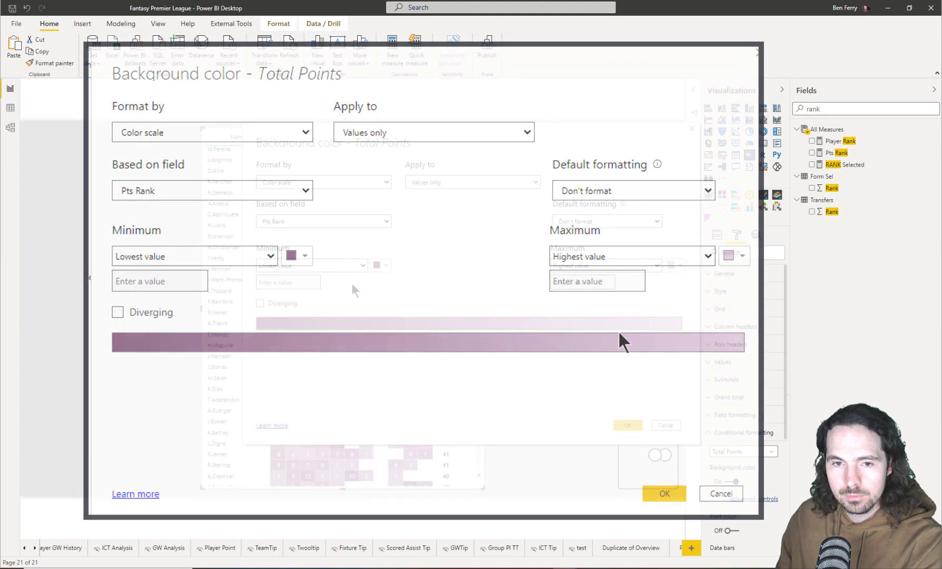
click(633, 429)
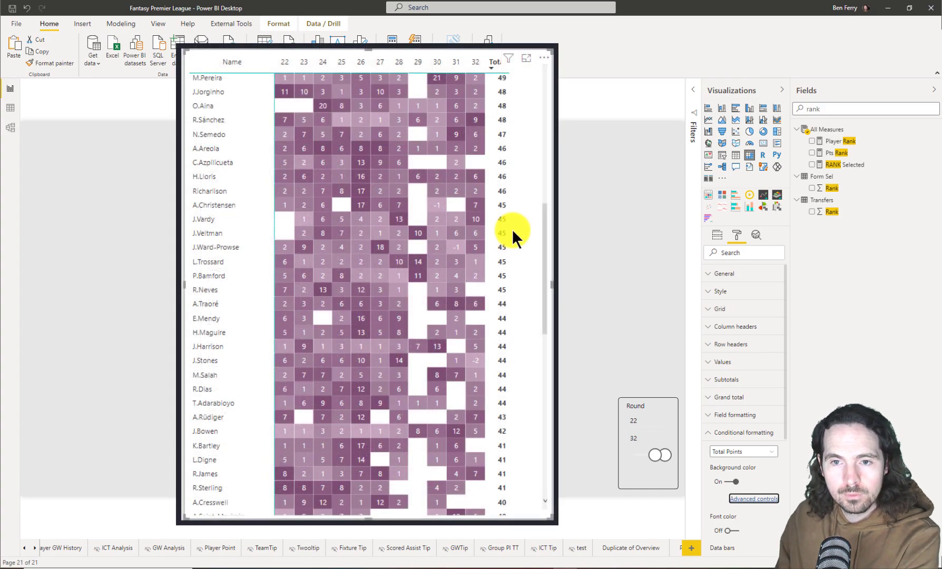
Move the Round slicer's start to round 20 and select the matrix.
scroll(512, 228, up, 10)
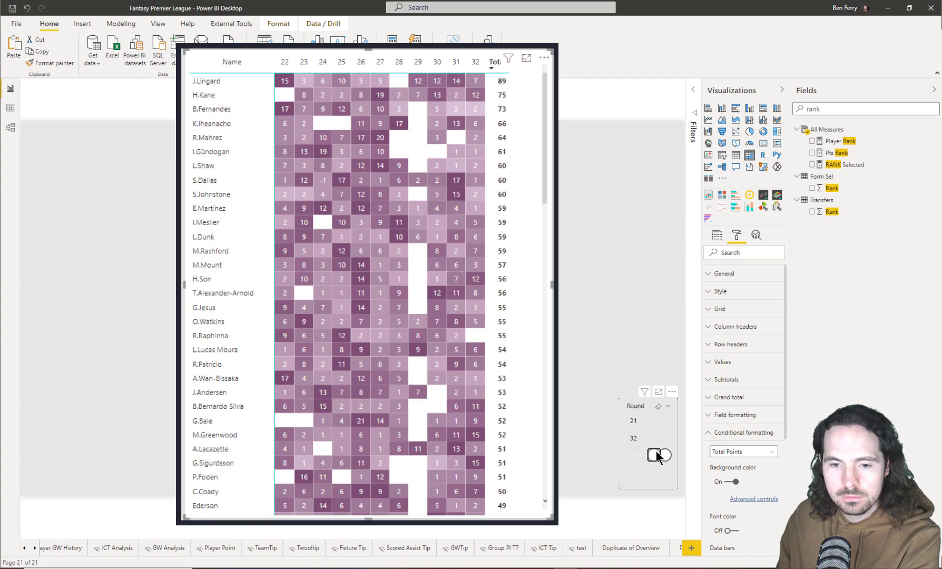
drag(655, 454, 590, 466)
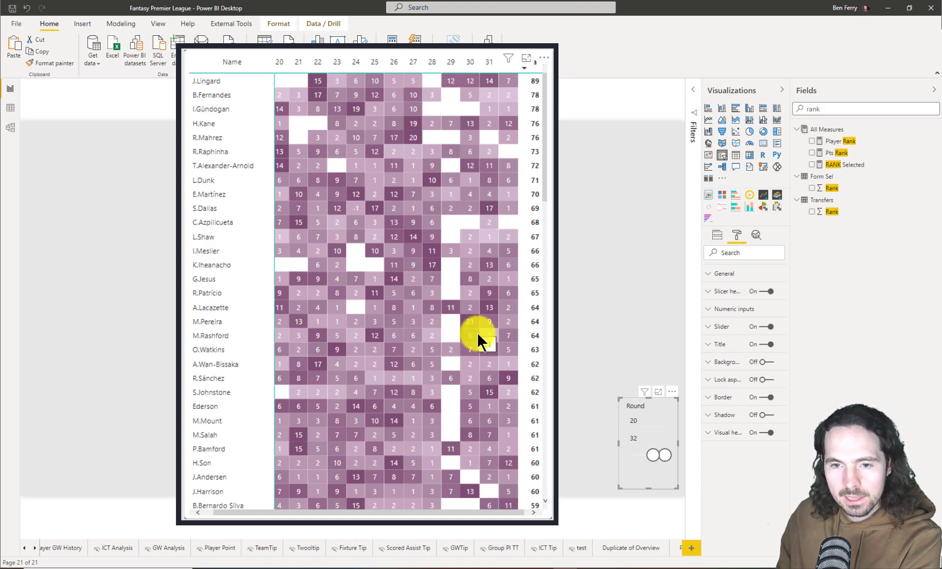
click(402, 505)
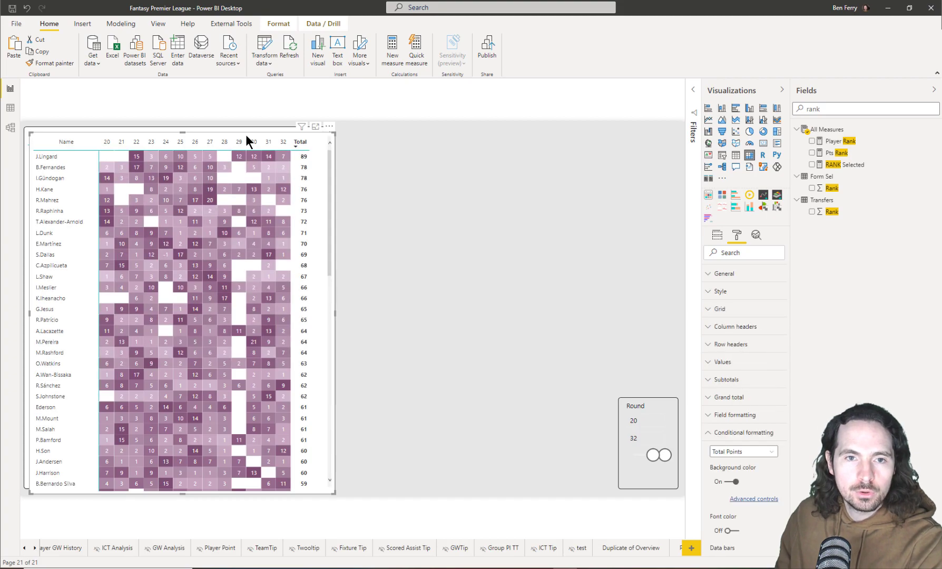
Paste a copy of the matrix to the right and base its background colours on Total Points.
key(ctrl+v)
drag(244, 132, 546, 130)
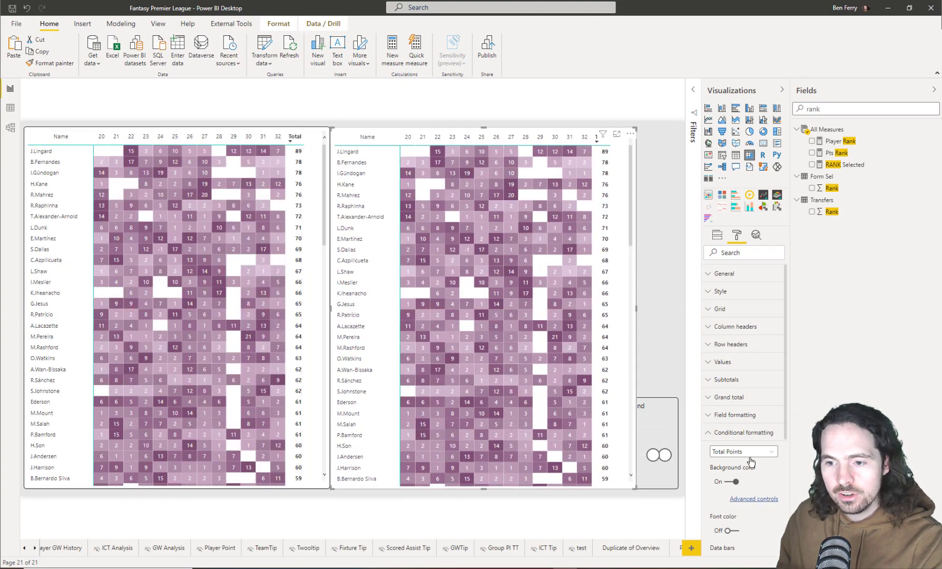
click(753, 498)
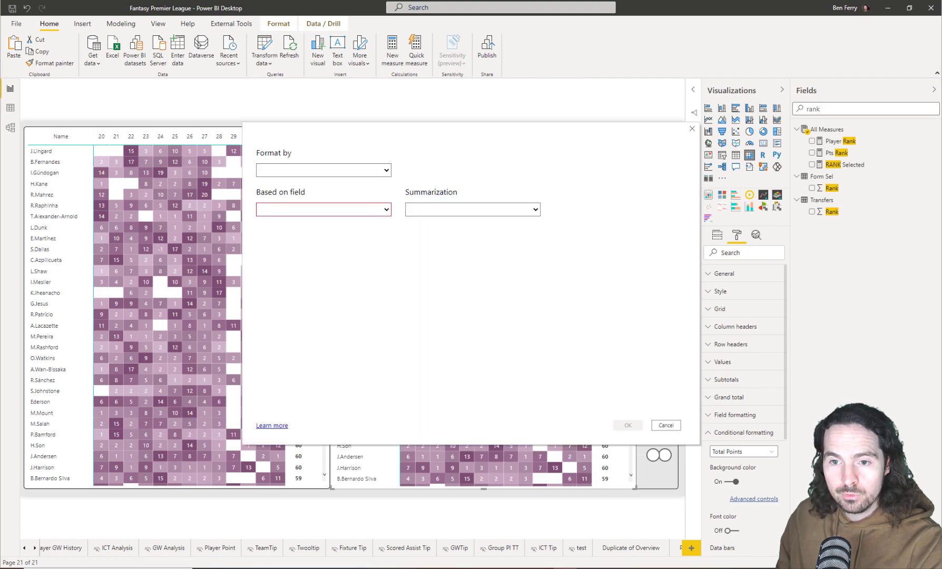
click(318, 220)
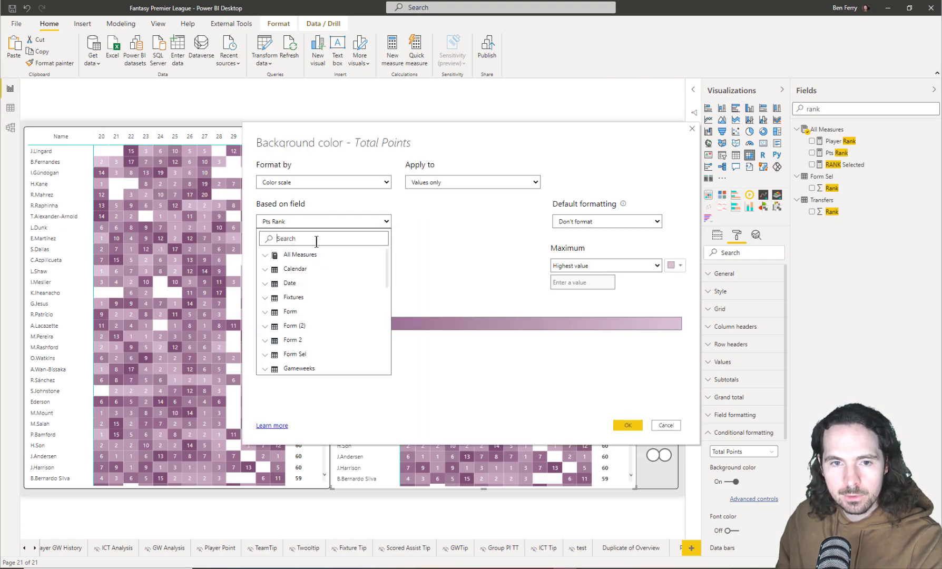
text(tot)
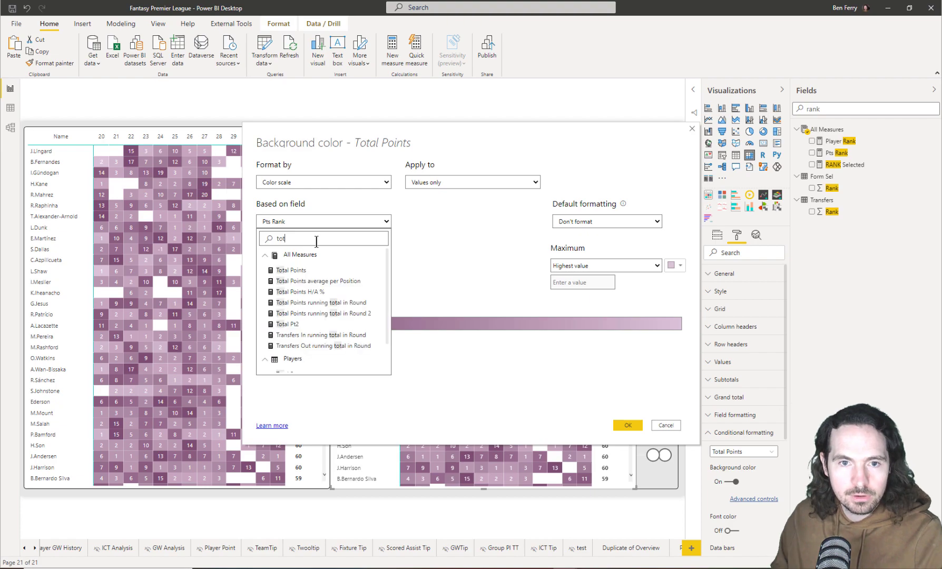
click(290, 268)
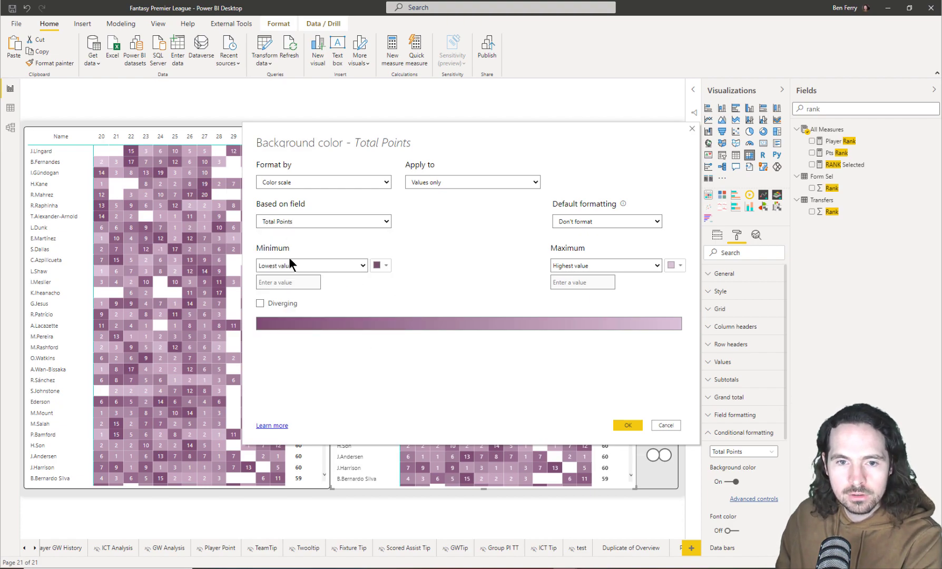
Colour the copy from a light pink minimum to a dark purple maximum and apply.
click(380, 265)
click(496, 308)
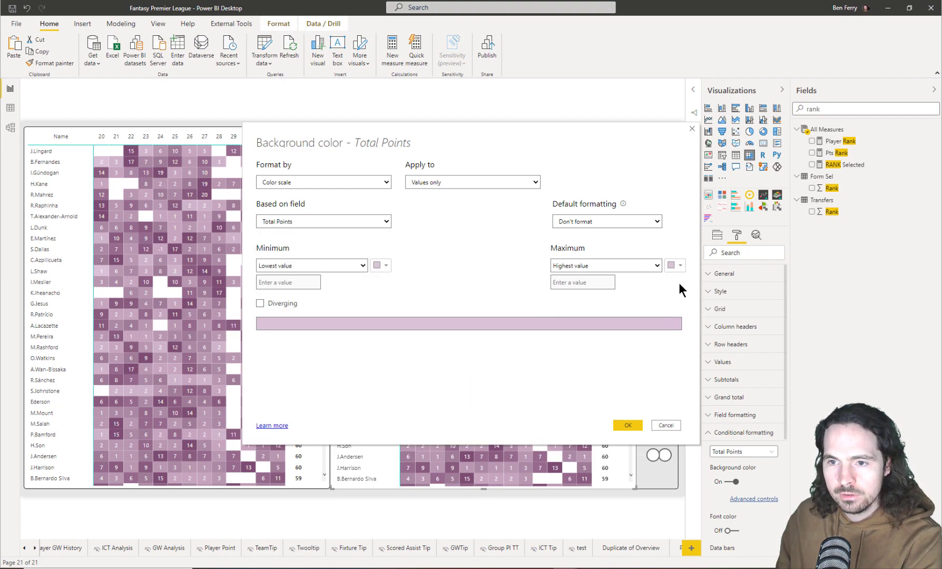
click(674, 265)
click(559, 388)
click(627, 425)
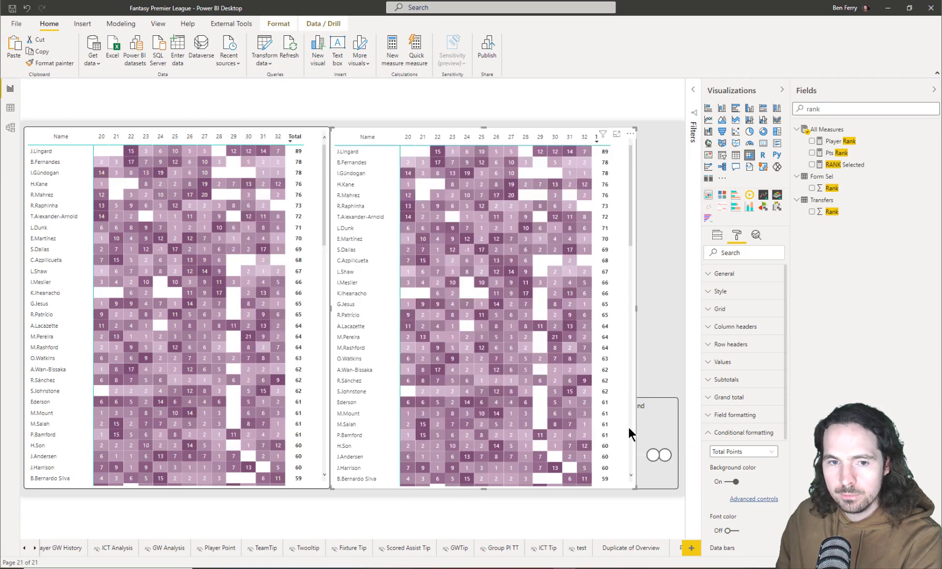